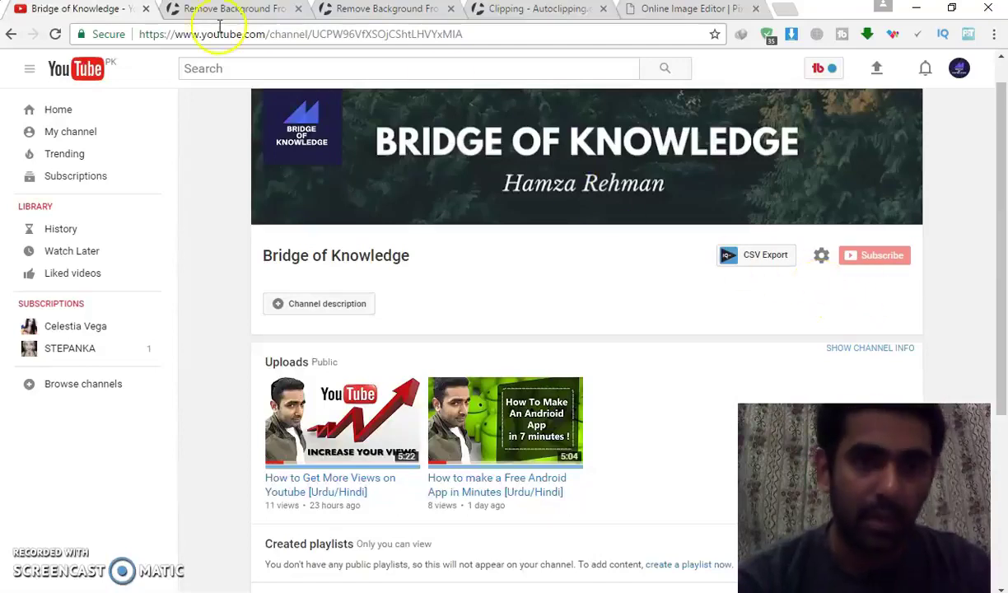
Step: Upload the IMG_6747 photo and bring it up in autoclipping.com's background-removal editor
click(194, 12)
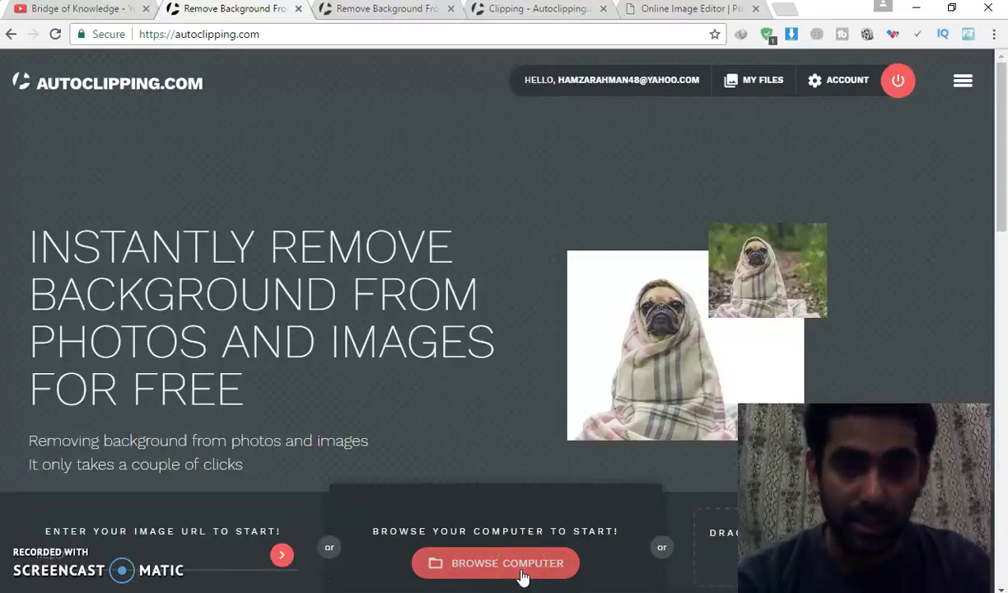
click(521, 576)
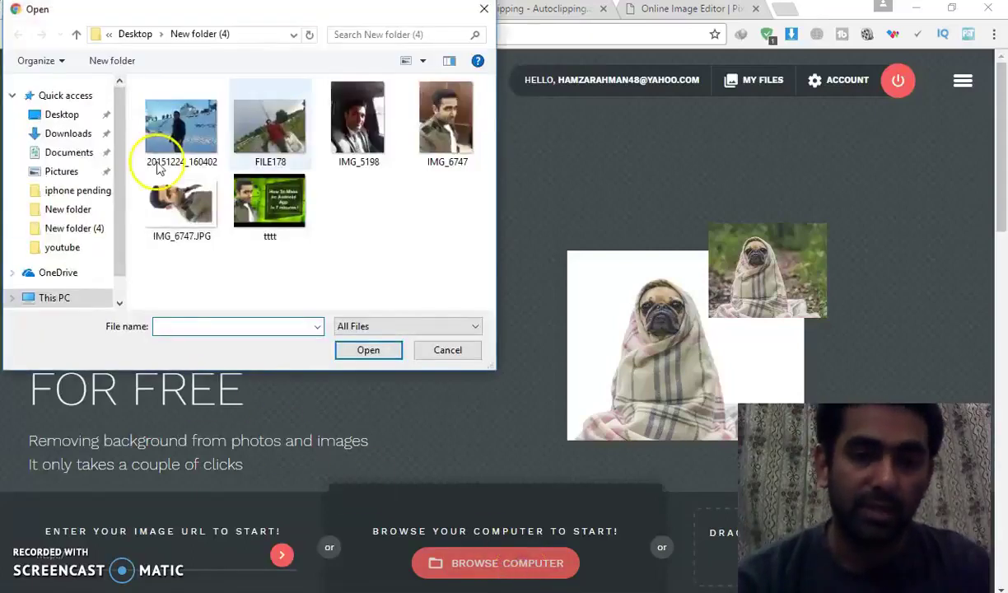
click(427, 147)
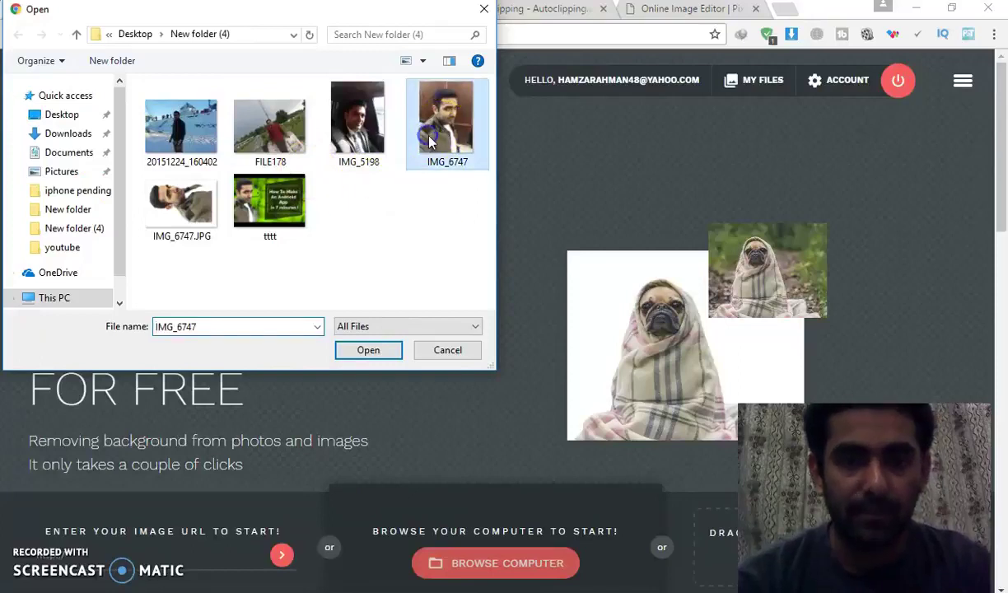
click(451, 353)
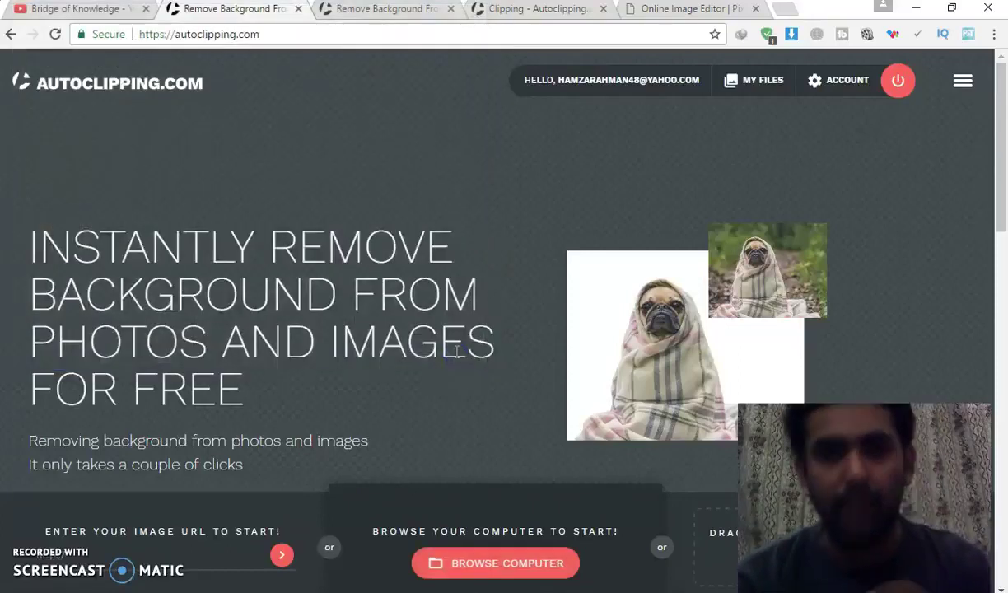
click(383, 10)
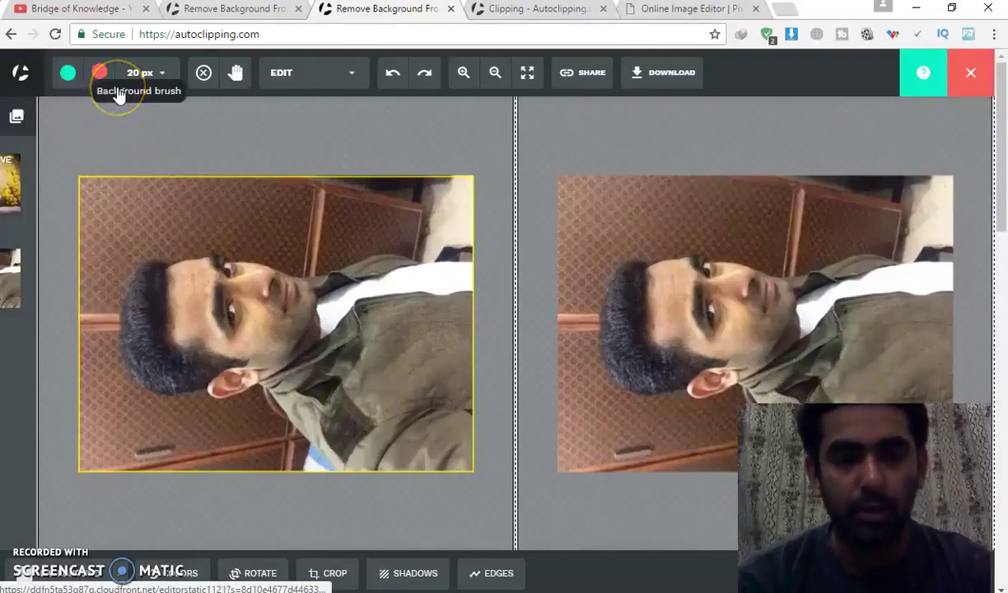
Step: Paint red background strokes over the wall above and left of the man, and dismiss the help panel permanently
click(98, 76)
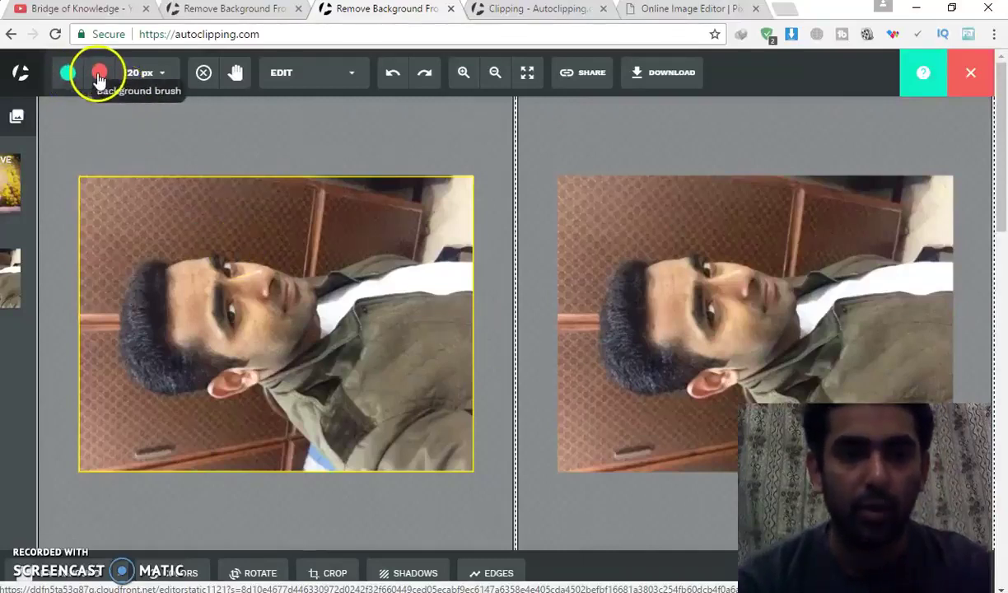
click(68, 72)
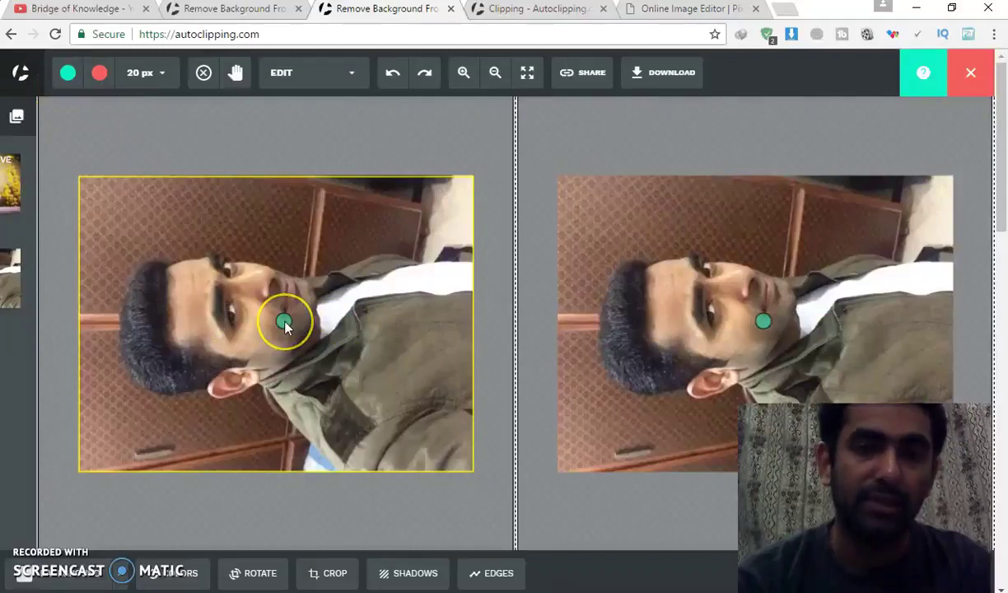
click(99, 72)
drag(366, 216, 206, 214)
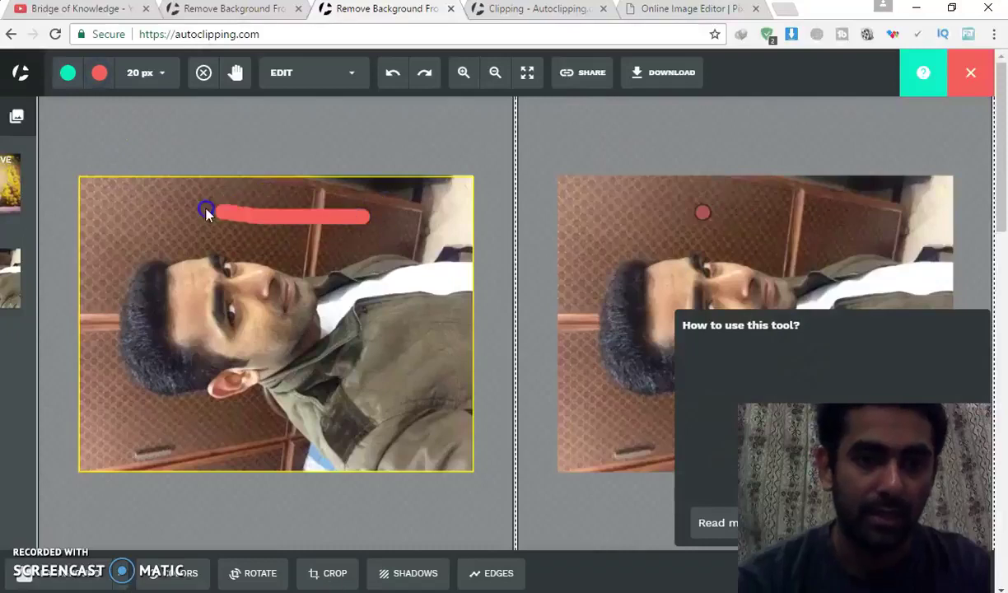
mouse_move(275, 202)
mouse_down()
mouse_move(434, 225)
mouse_move(360, 237)
mouse_move(205, 229)
mouse_up()
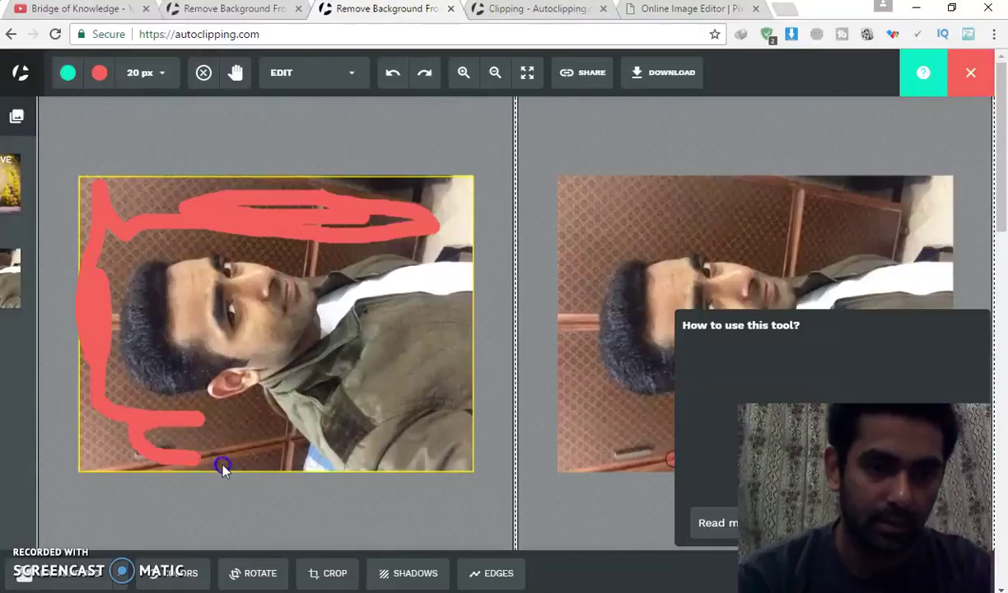
drag(290, 449, 244, 409)
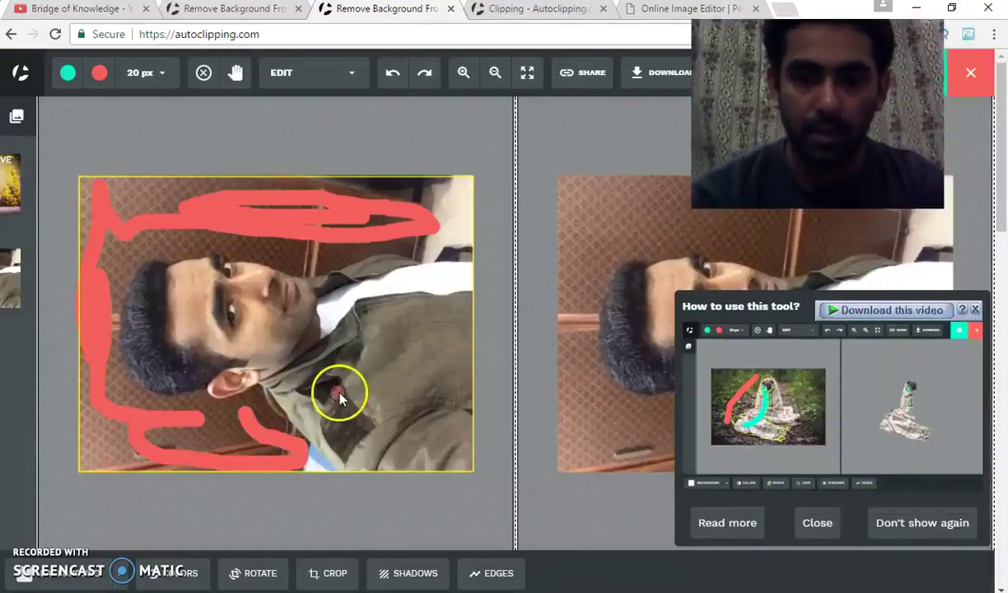
click(977, 311)
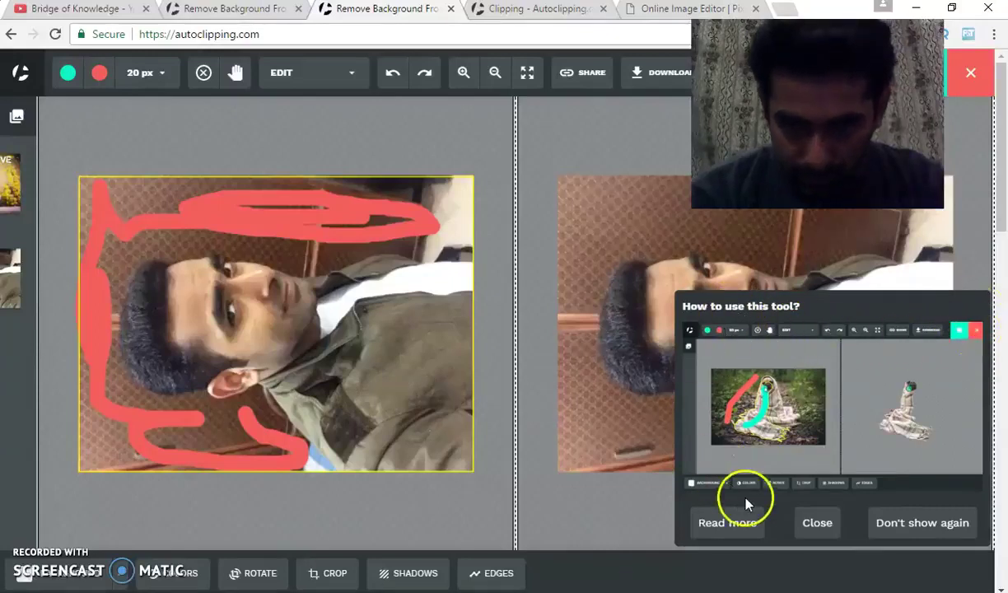
click(904, 523)
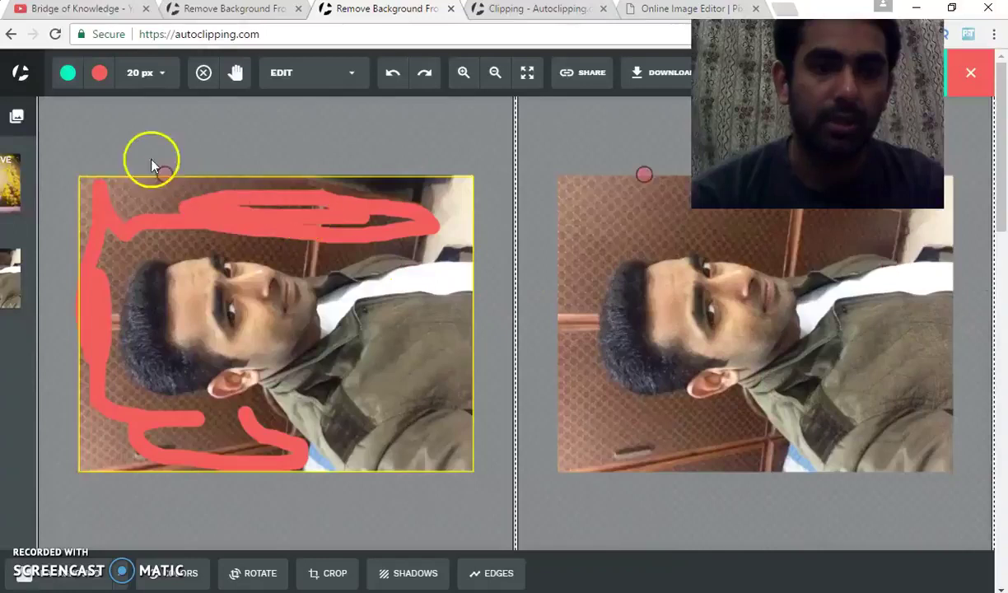
Step: Paint green keep strokes over the man's face, ear, cheek, shoulder and jacket, undoing two stray strokes
click(68, 72)
mouse_move(212, 335)
mouse_down()
mouse_move(240, 320)
mouse_move(257, 338)
mouse_up()
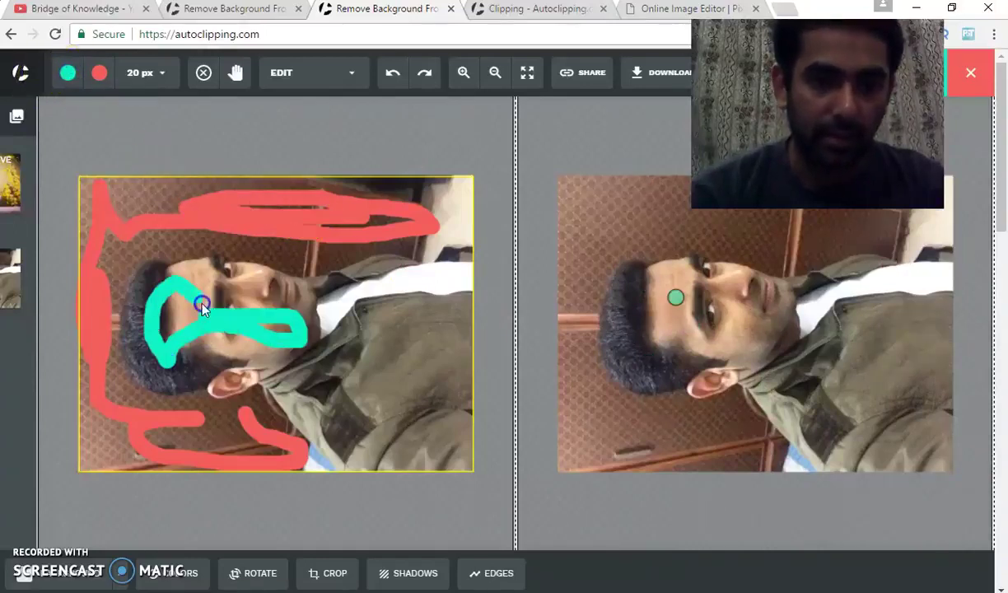
drag(201, 371, 323, 397)
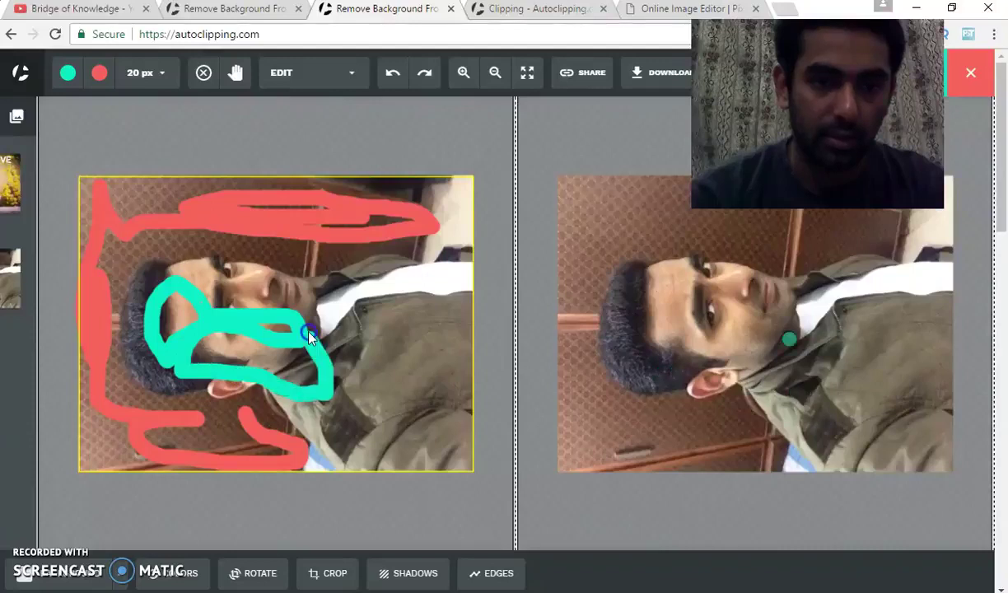
drag(310, 334, 385, 288)
drag(459, 290, 459, 437)
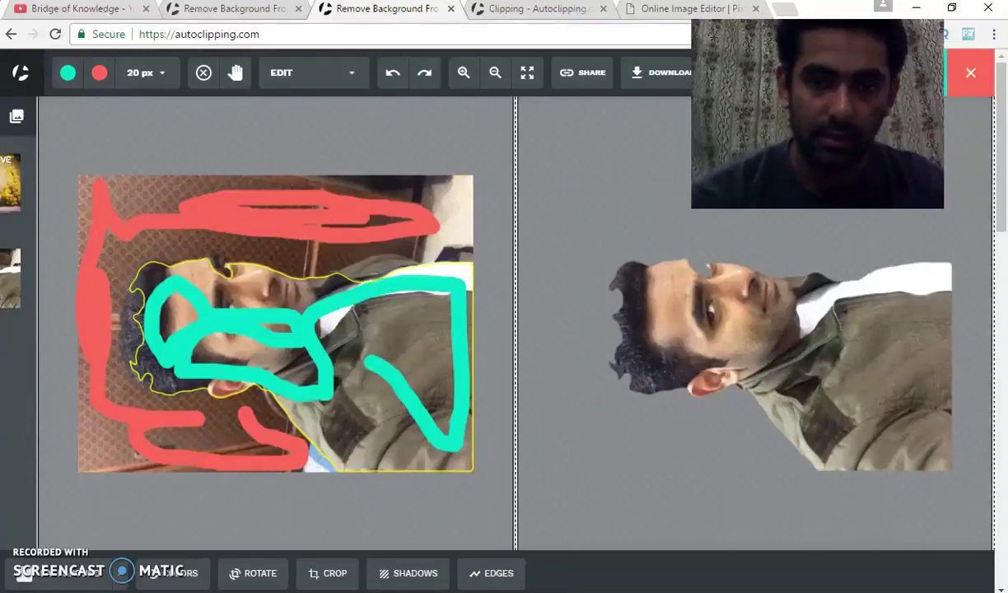
drag(179, 244, 206, 245)
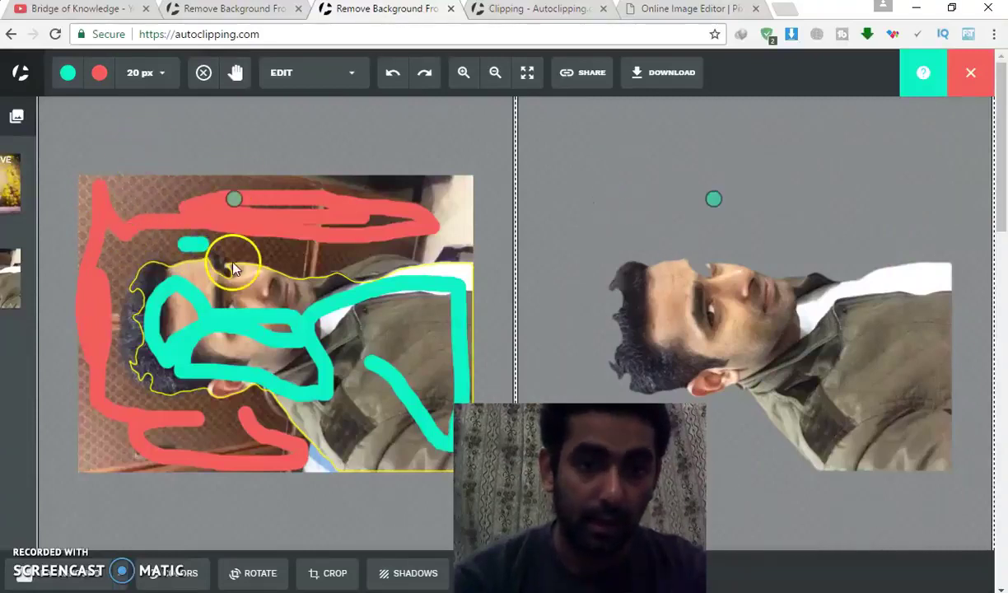
click(392, 80)
click(391, 80)
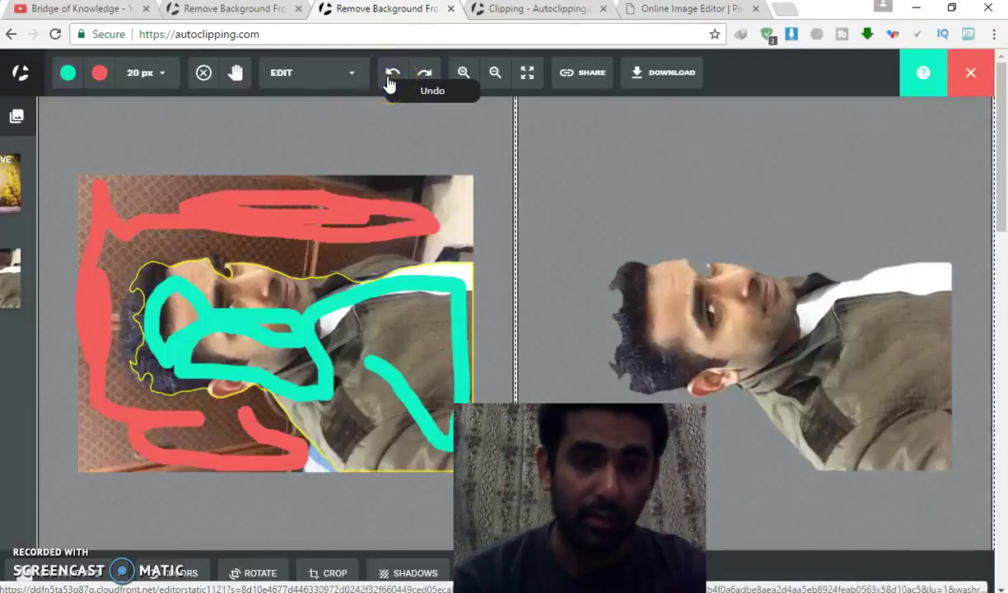
mouse_move(266, 286)
mouse_down()
mouse_move(350, 314)
mouse_move(422, 412)
mouse_up()
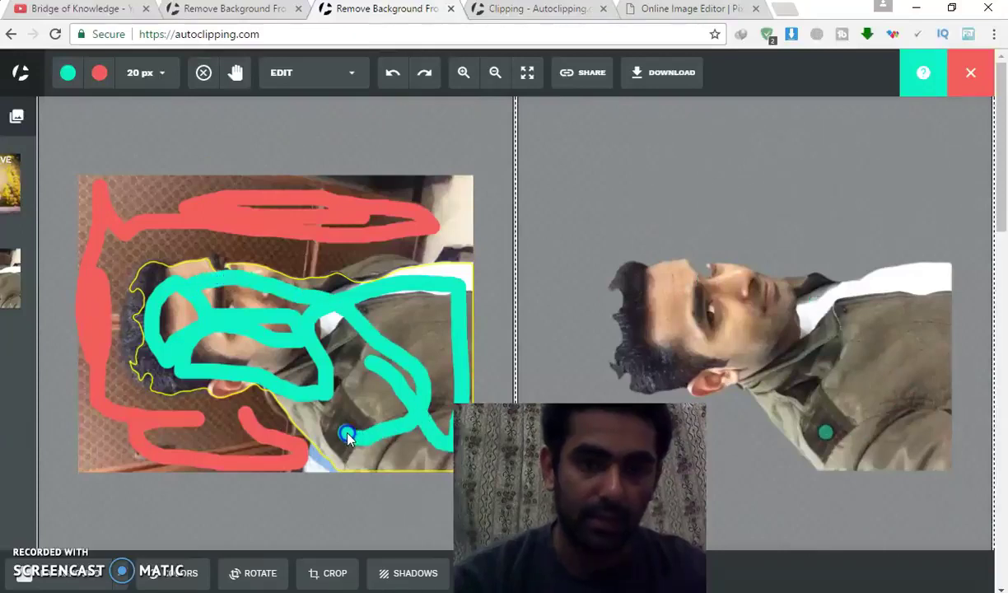
Step: Check the other clipping of the photo, then move on to the Pixlr Express online editor
click(506, 12)
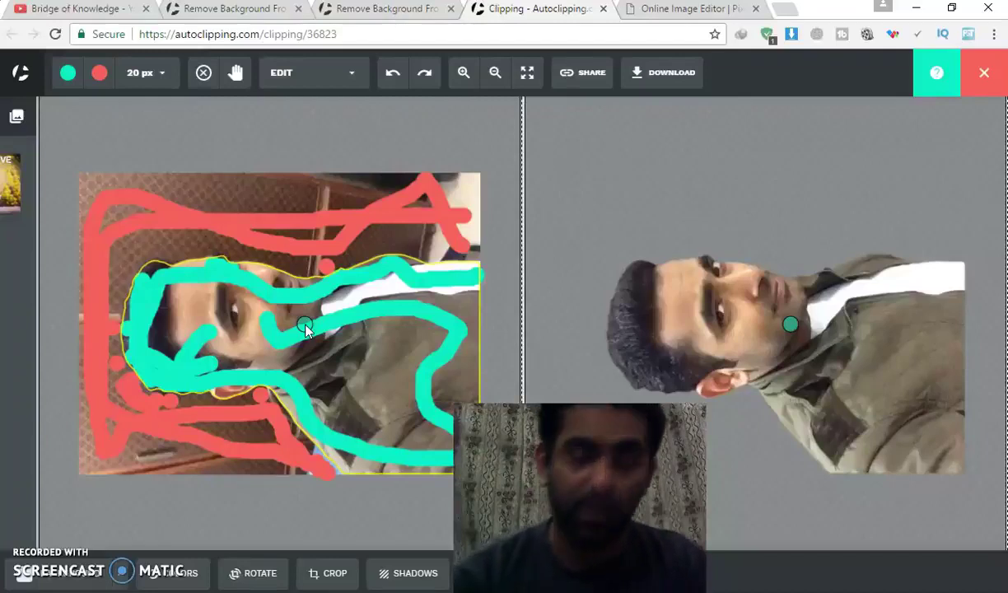
click(302, 352)
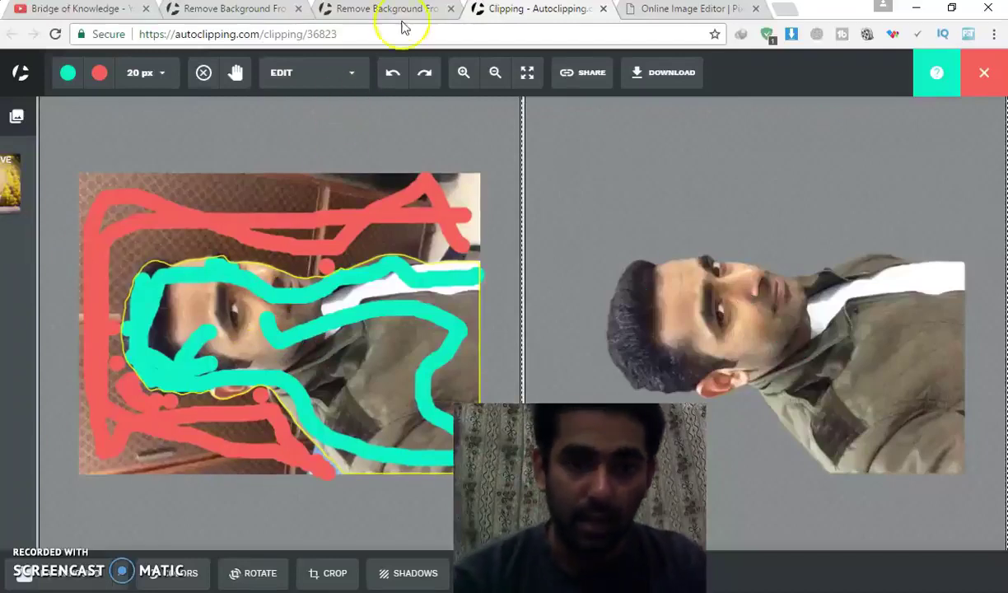
click(638, 18)
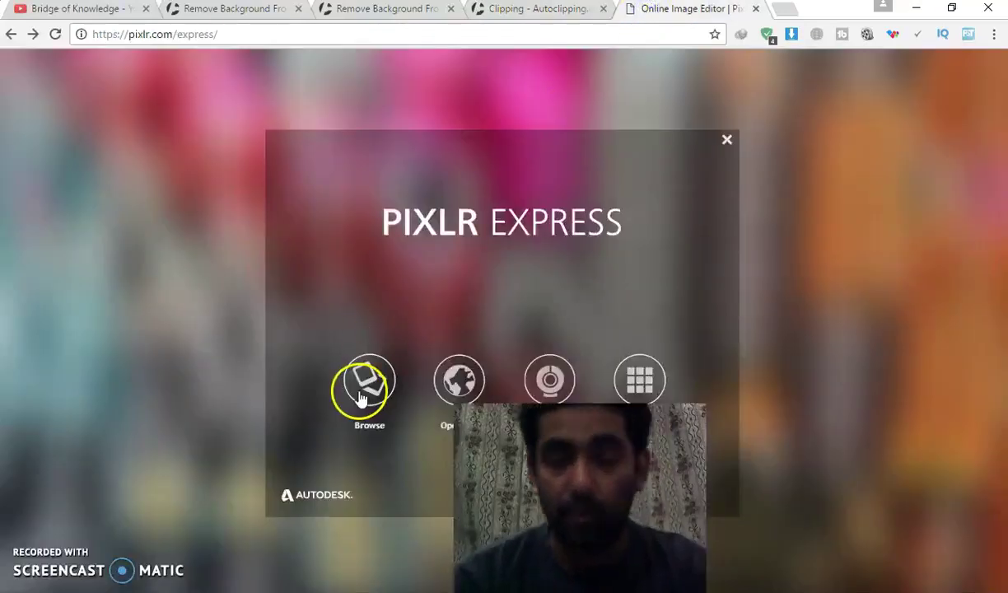
click(557, 10)
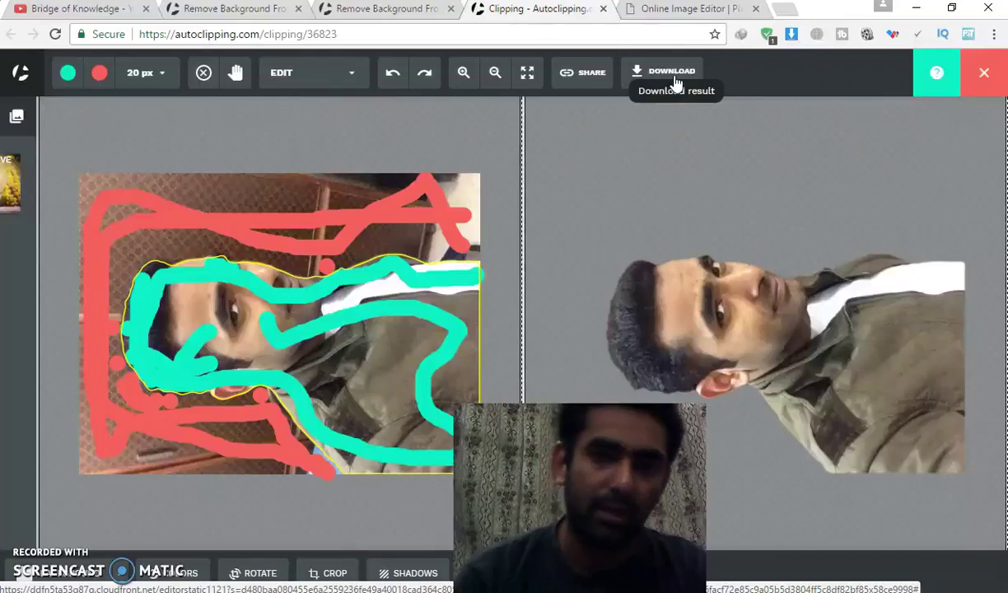
click(698, 8)
Step: Open the tttt thumbnail image in Pixlr Express
click(360, 380)
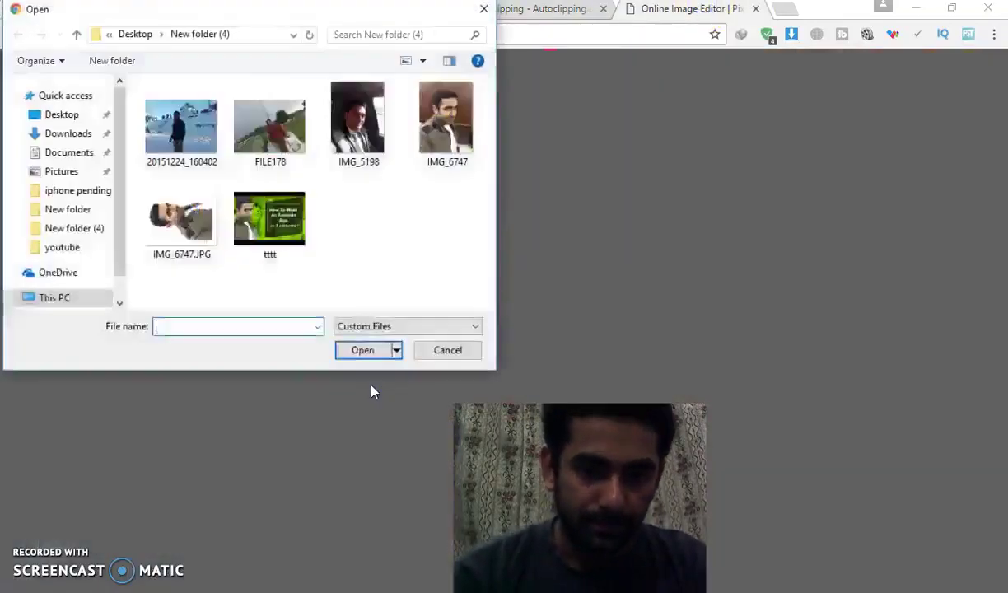
click(303, 326)
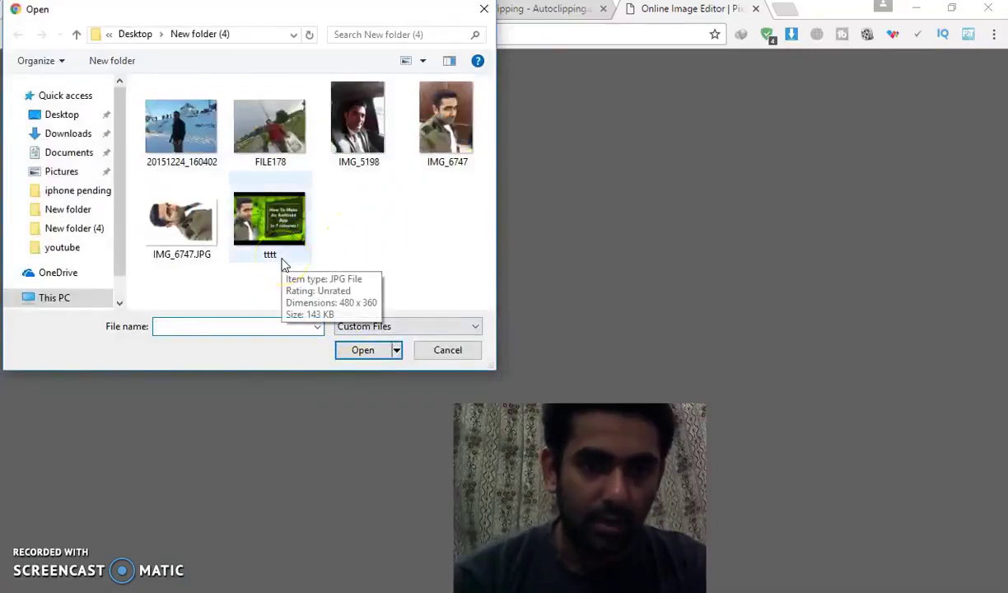
double_click(271, 219)
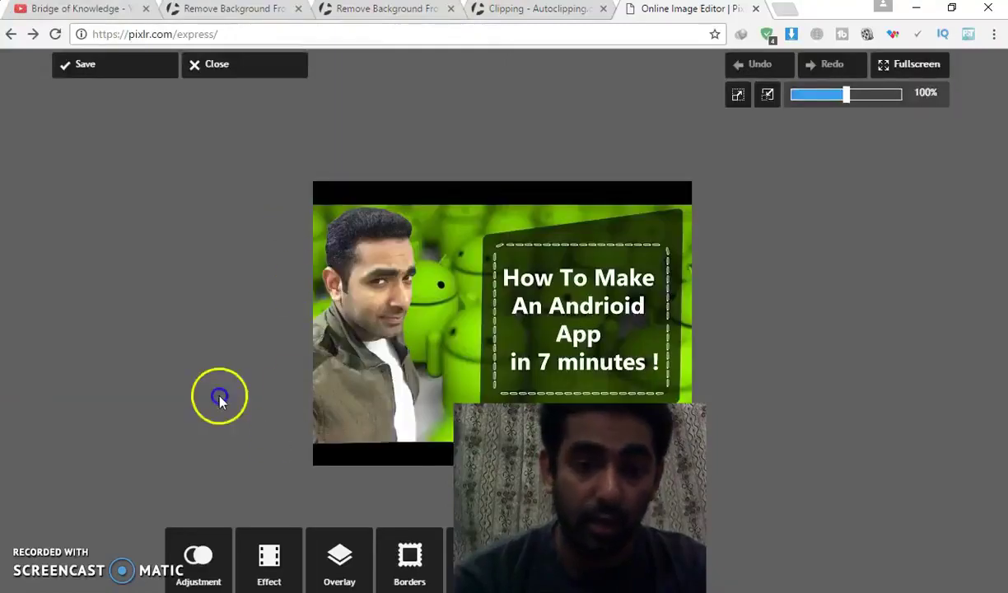
Step: Add IMG_6747.JPG as an overlay image on the thumbnail via Adjustment > Add image
click(205, 577)
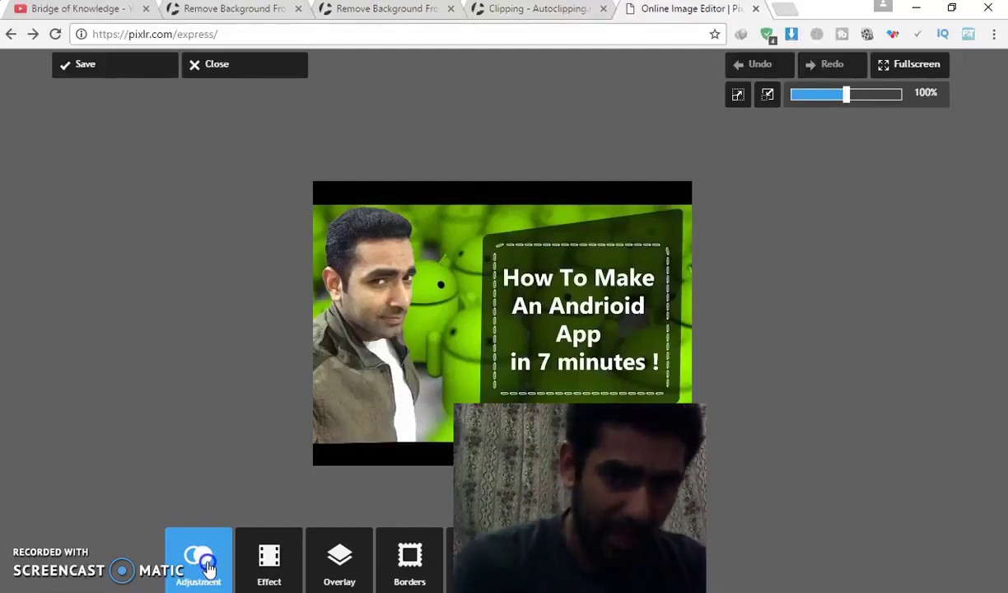
click(502, 363)
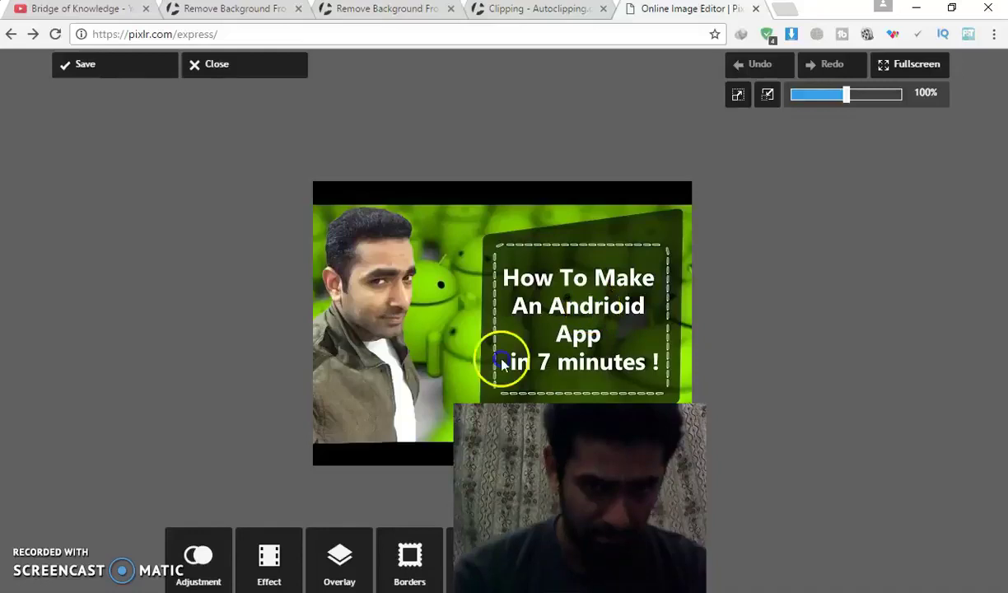
click(607, 324)
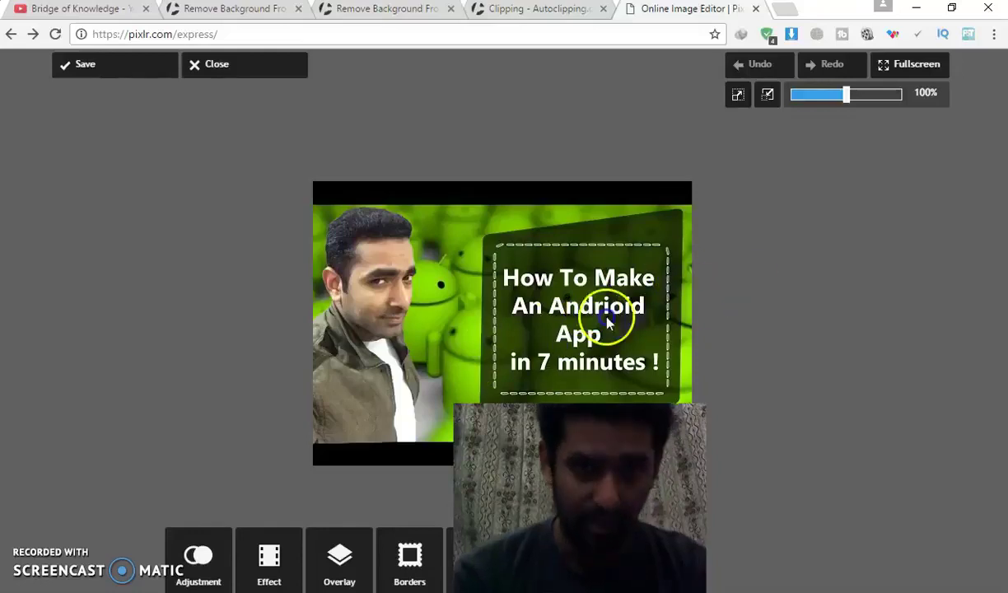
click(206, 564)
click(282, 423)
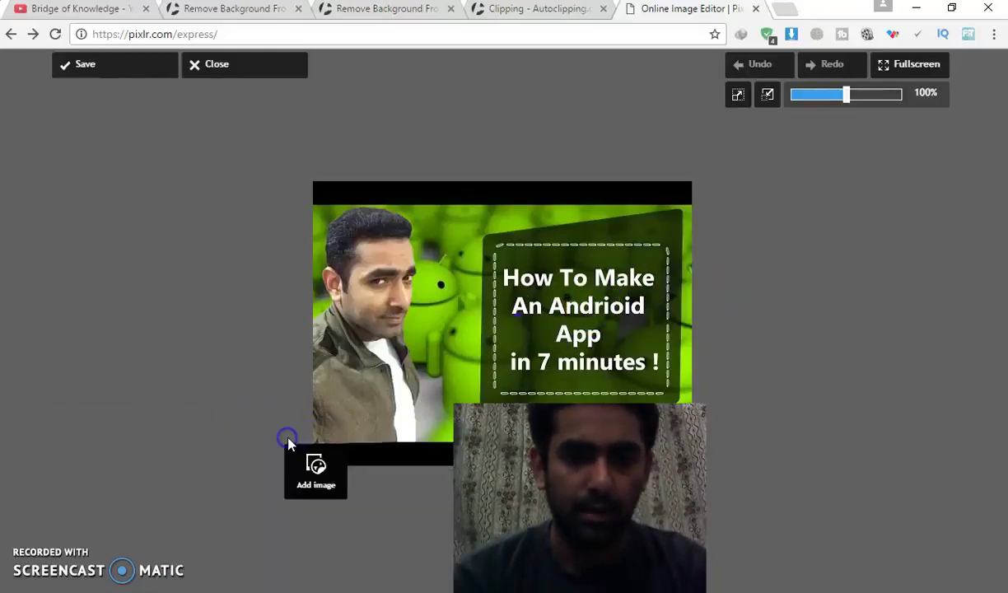
click(425, 566)
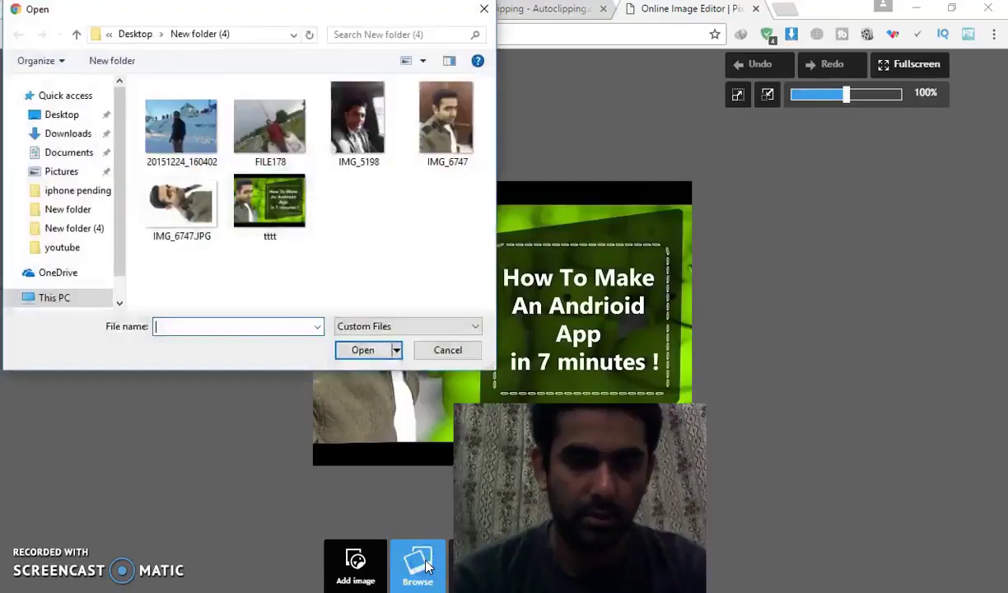
click(179, 176)
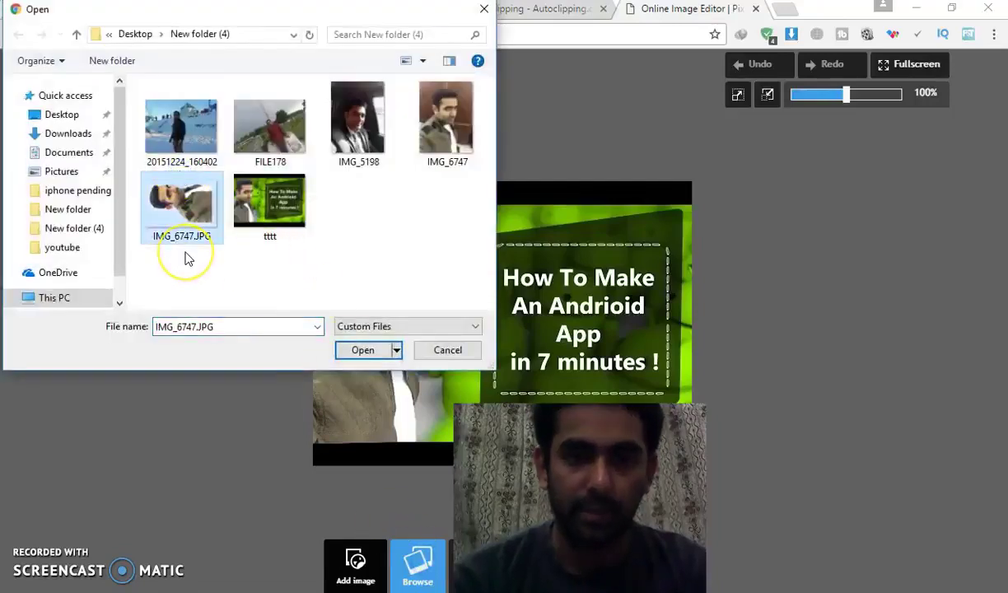
double_click(185, 212)
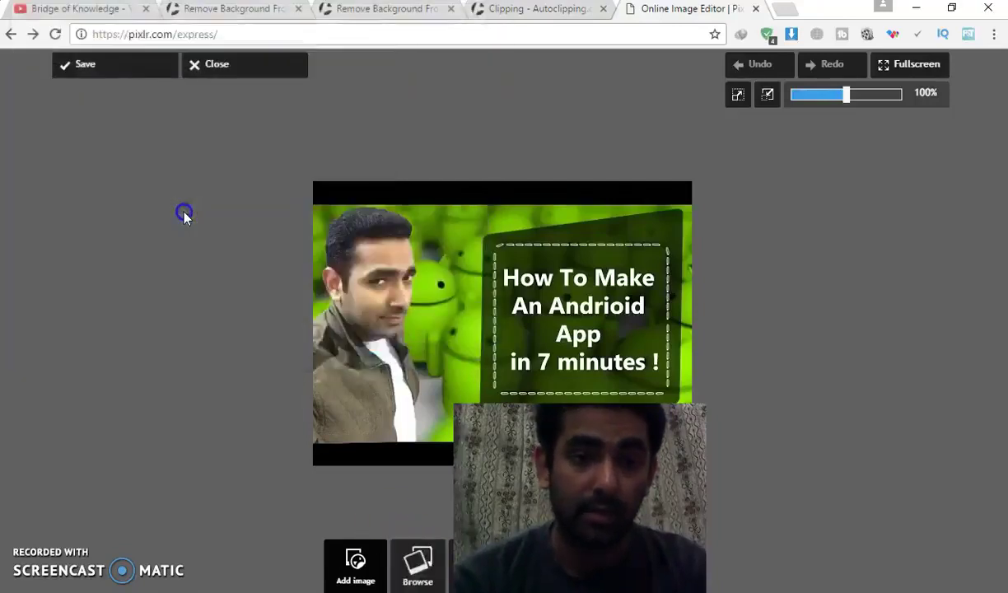
Step: Shrink the cutout, rotate it upright and move it over the left portrait
click(452, 269)
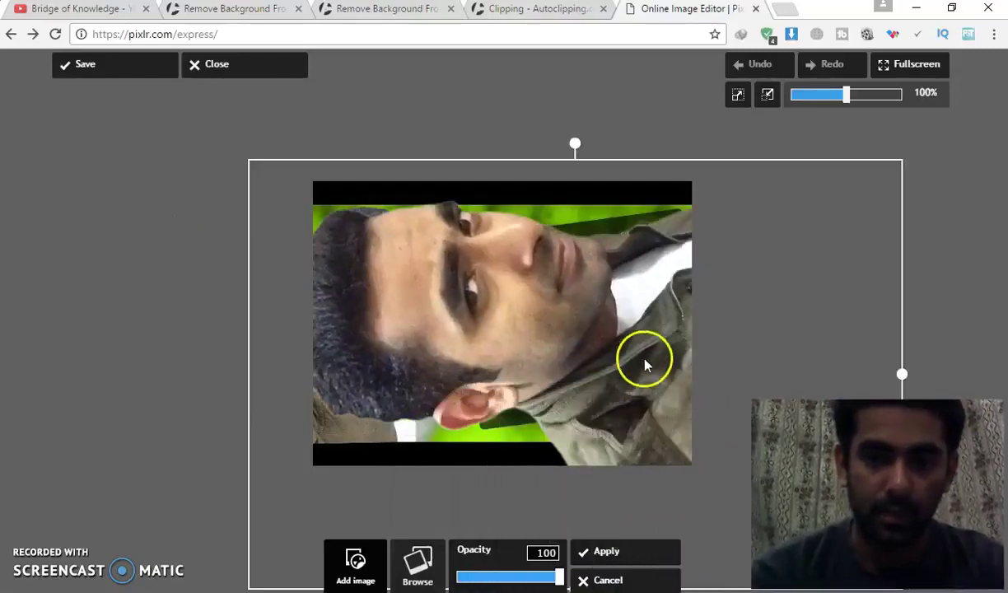
drag(901, 376, 702, 373)
click(569, 288)
click(574, 278)
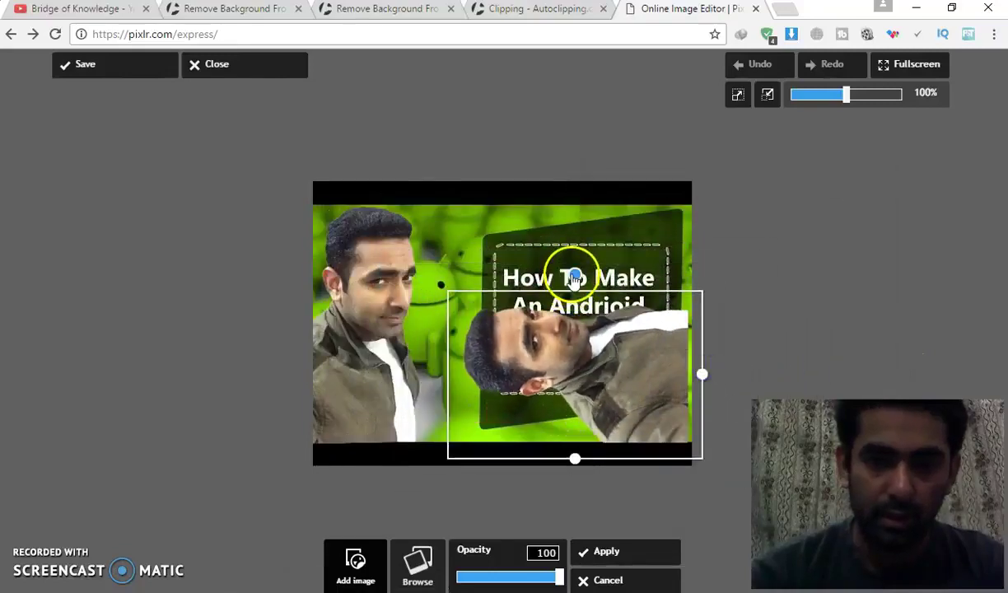
drag(574, 279, 673, 376)
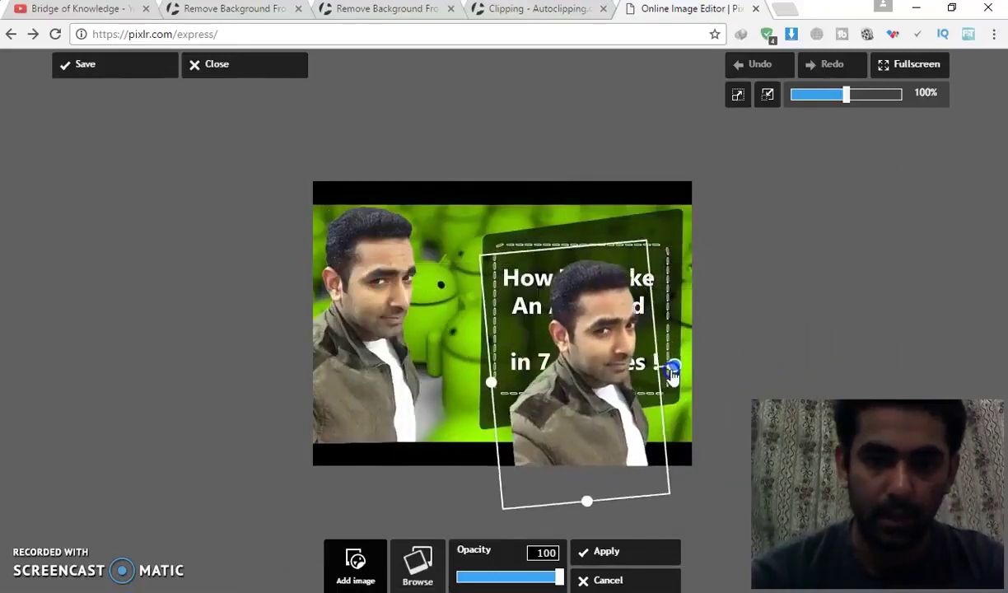
mouse_move(612, 360)
mouse_down()
mouse_move(455, 287)
mouse_move(485, 298)
mouse_move(426, 303)
mouse_move(387, 292)
mouse_move(395, 305)
mouse_move(477, 285)
mouse_move(570, 319)
mouse_up()
Step: Stretch the cutout taller and fine-tune its rotation to straighten it
drag(526, 460, 527, 427)
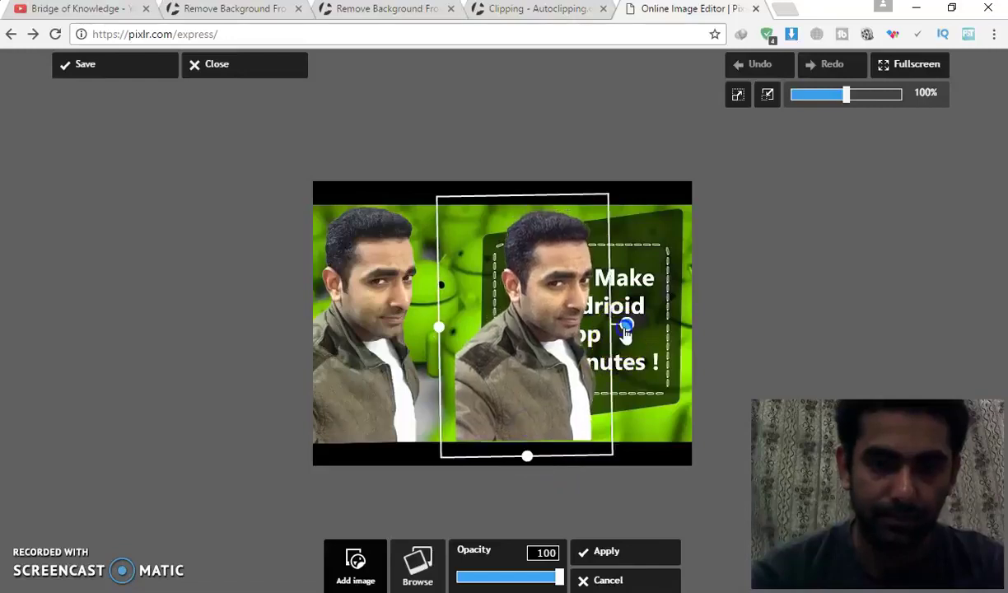
drag(626, 332, 650, 322)
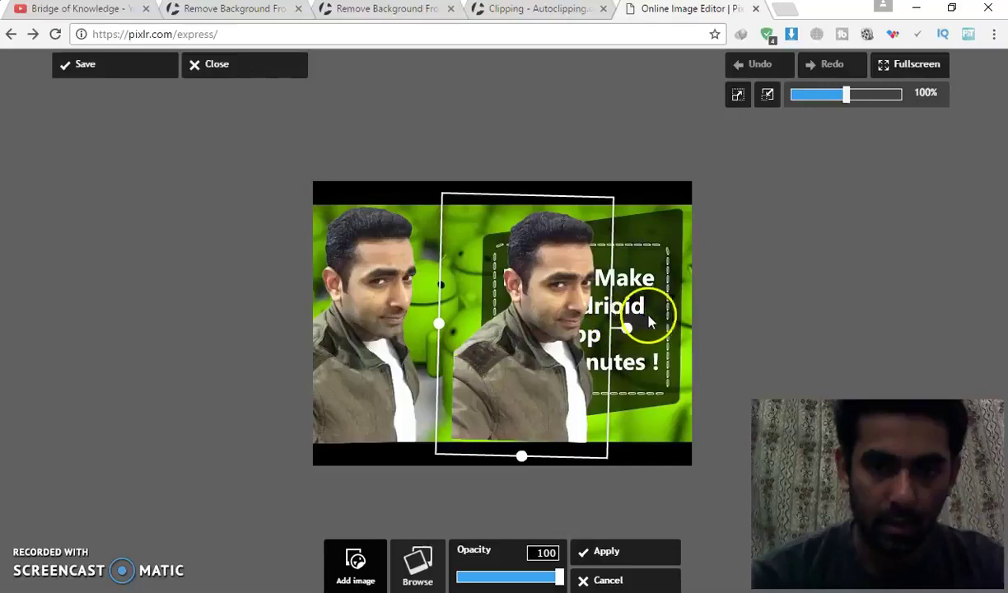
mouse_move(628, 333)
mouse_down()
mouse_move(574, 347)
mouse_move(383, 333)
mouse_move(396, 344)
mouse_up()
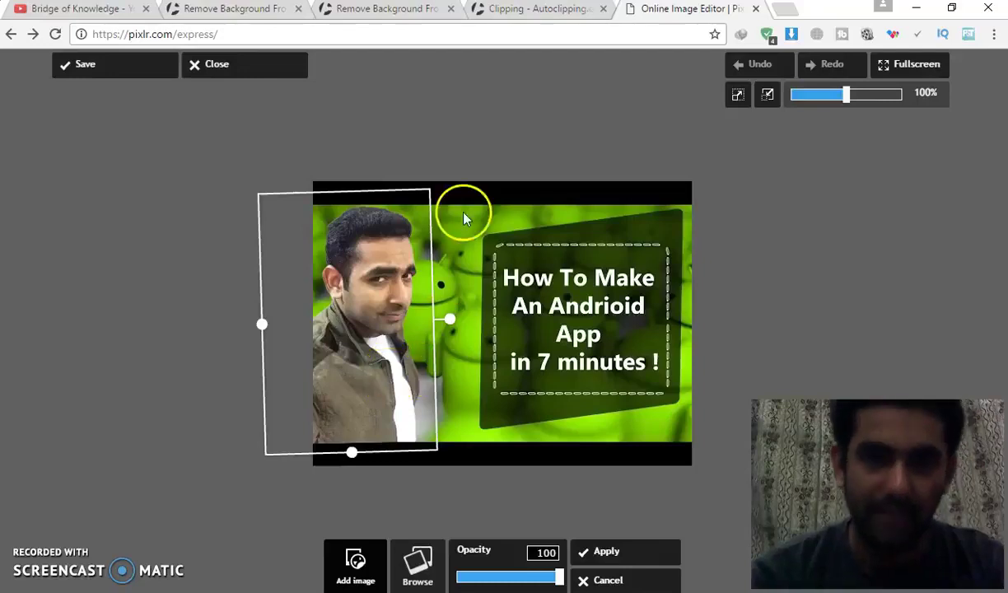
click(346, 8)
click(202, 9)
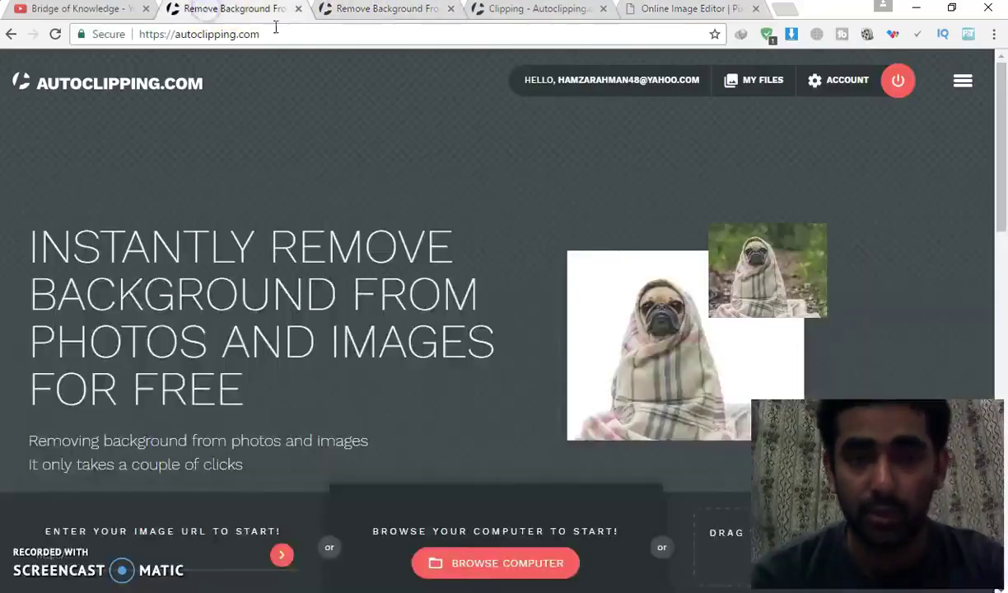
click(675, 8)
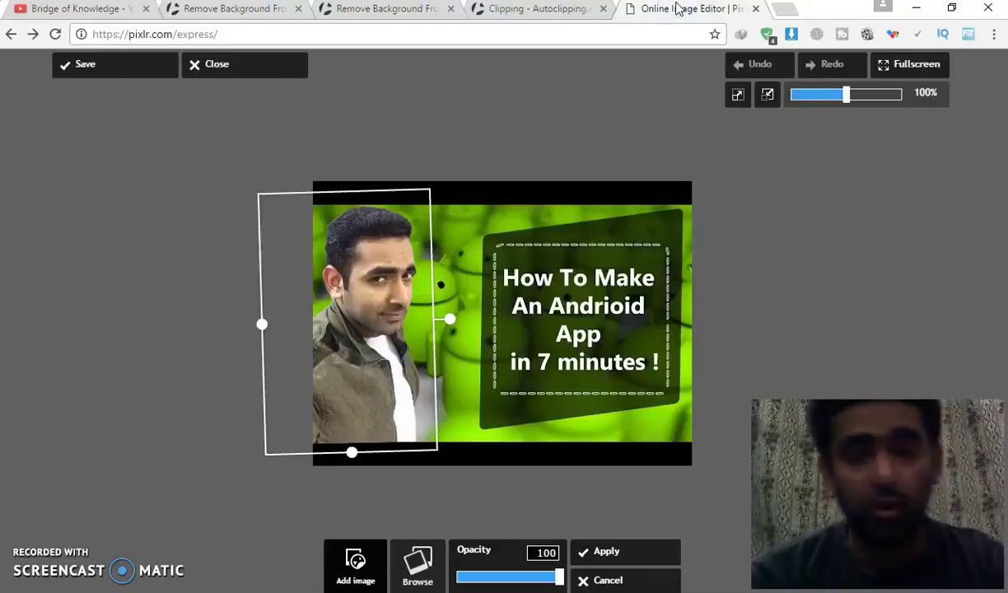
click(667, 8)
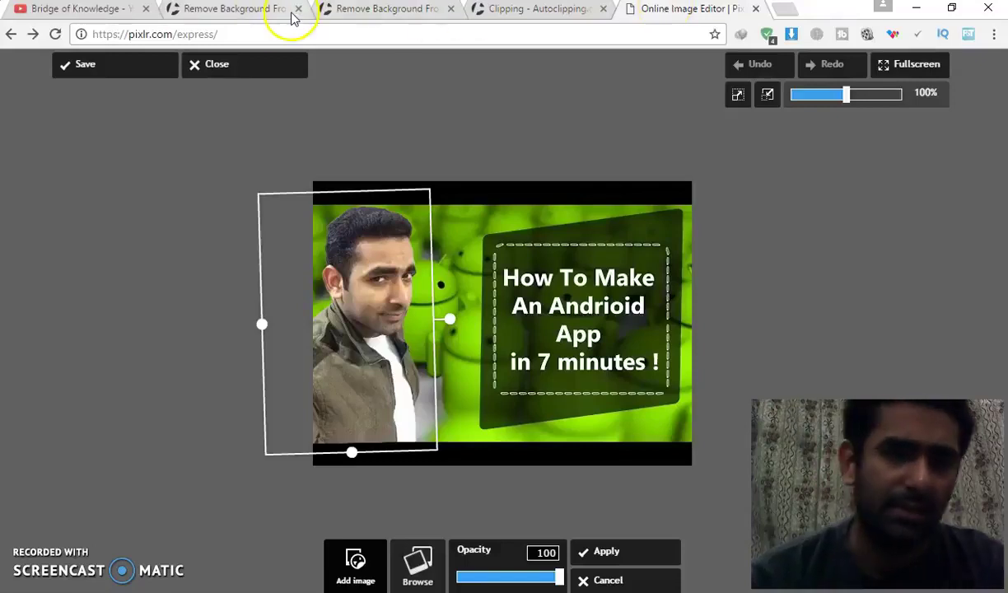
click(251, 14)
click(372, 11)
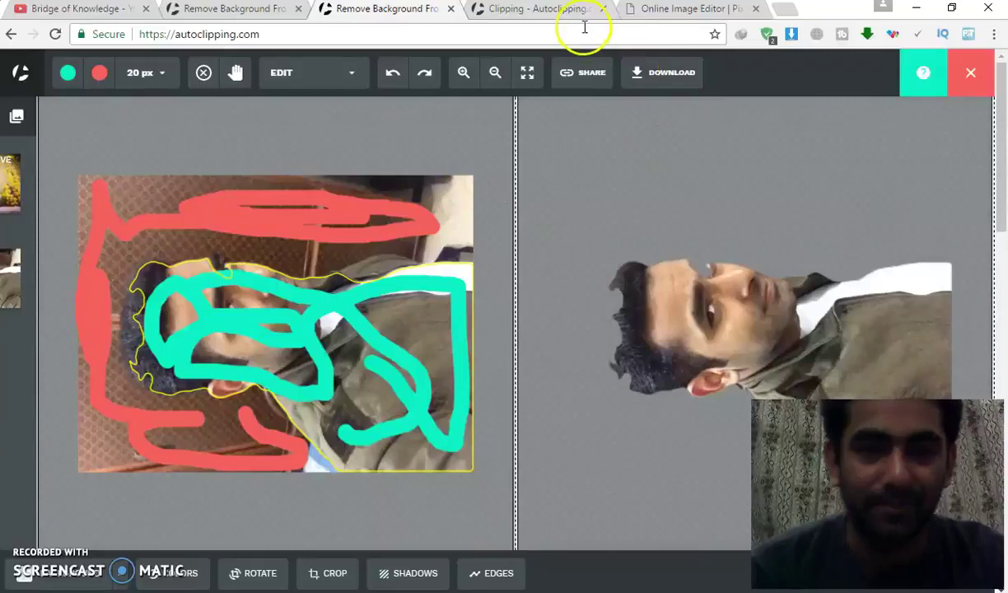
click(706, 10)
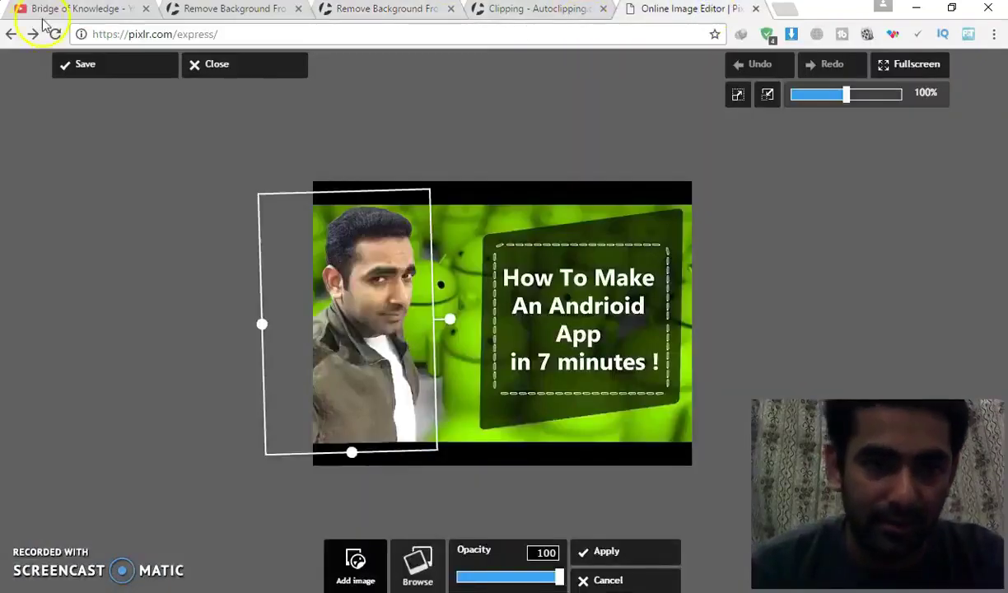